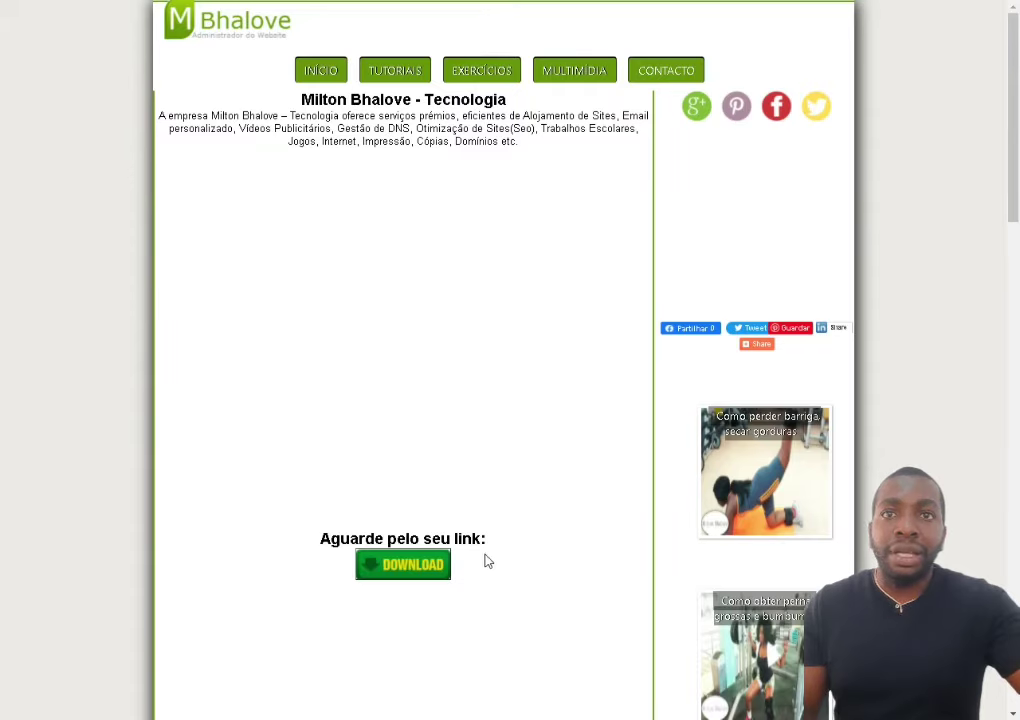
Step: Open the Portal do Investidor from the download link and look over its home page down to the useful links
click(386, 567)
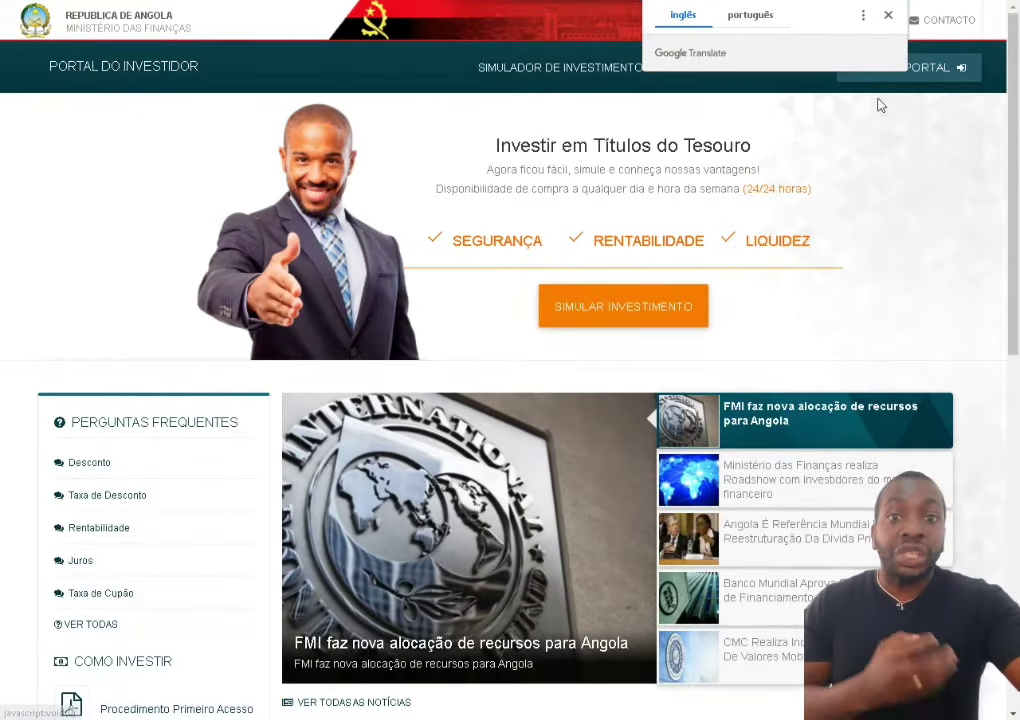
click(886, 15)
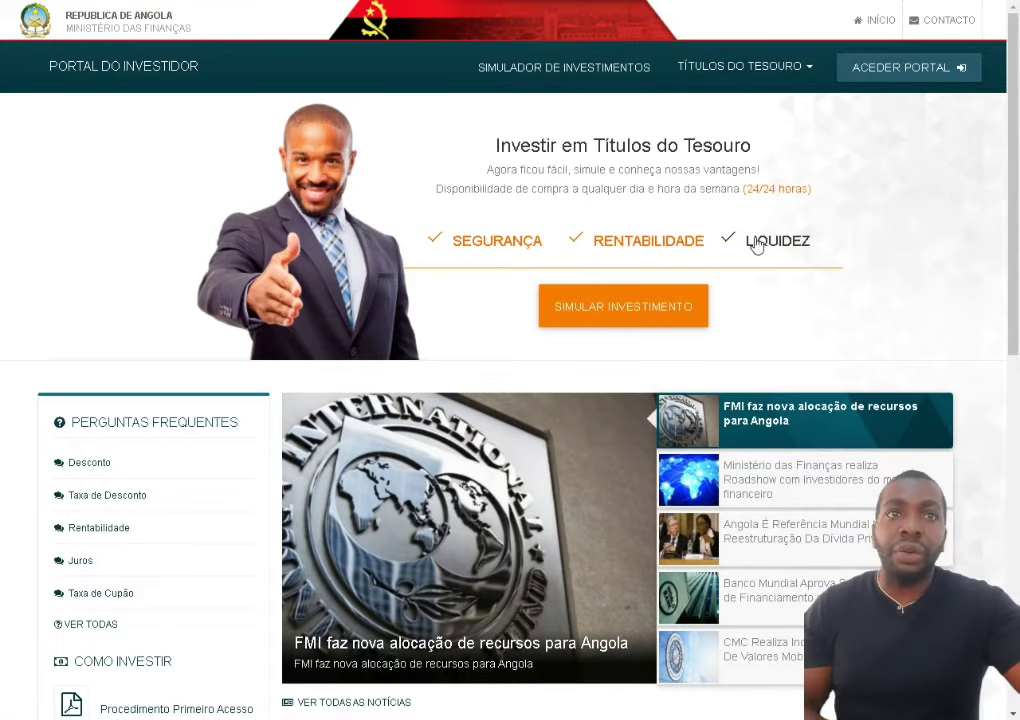
scroll(783, 271, down, 3)
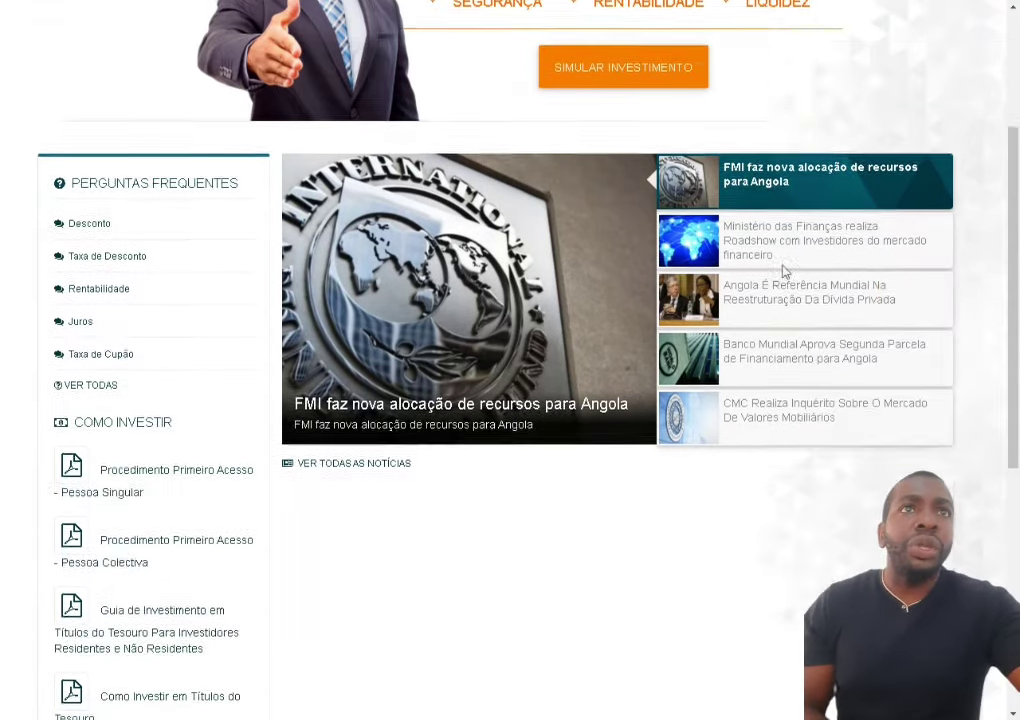
scroll(783, 271, down, 1)
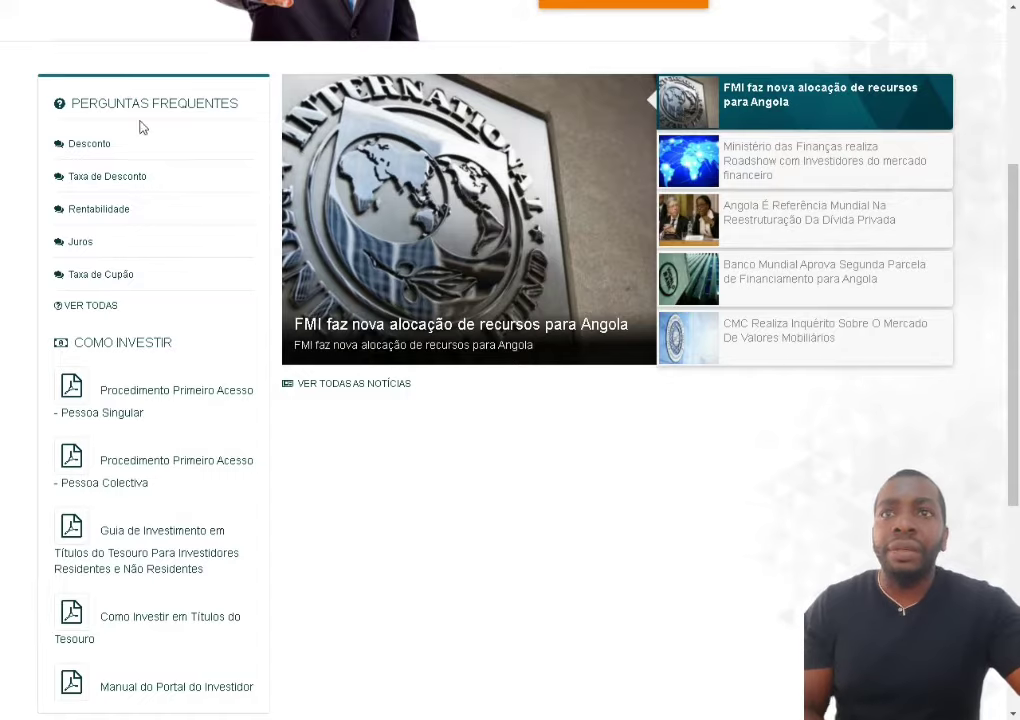
scroll(168, 500, down, 5)
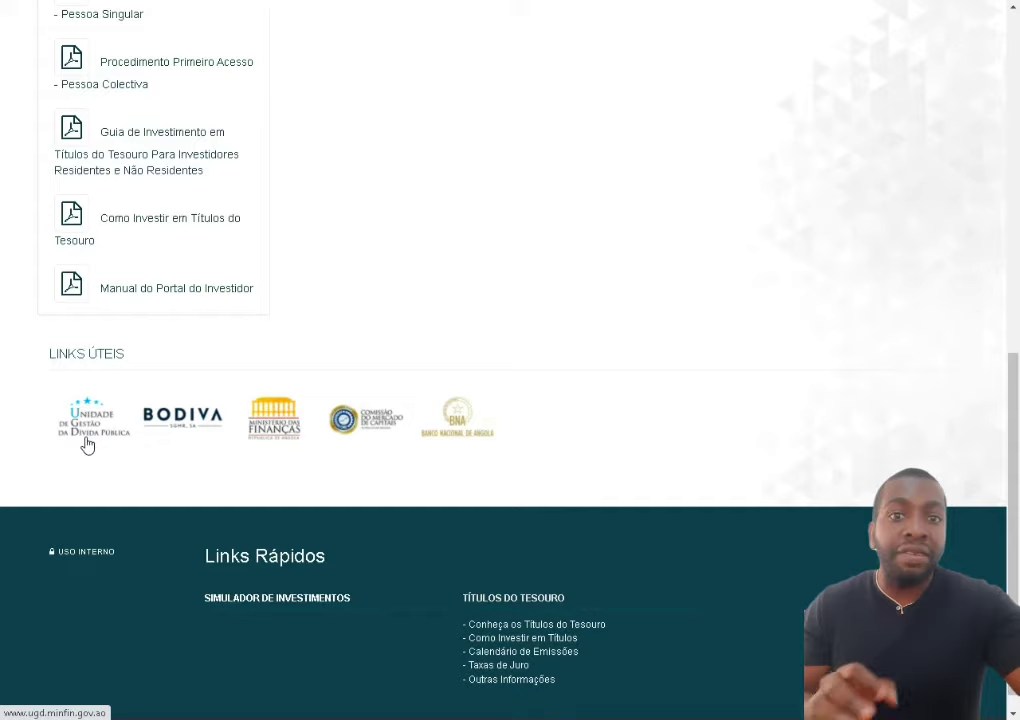
scroll(523, 420, up, 4)
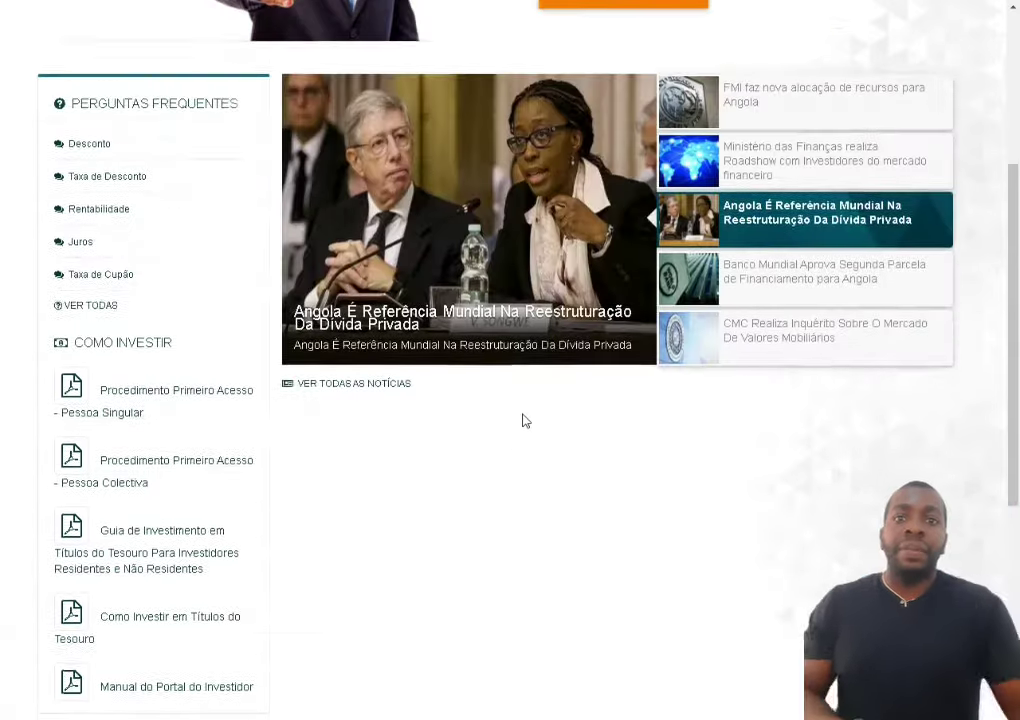
scroll(523, 420, up, 3)
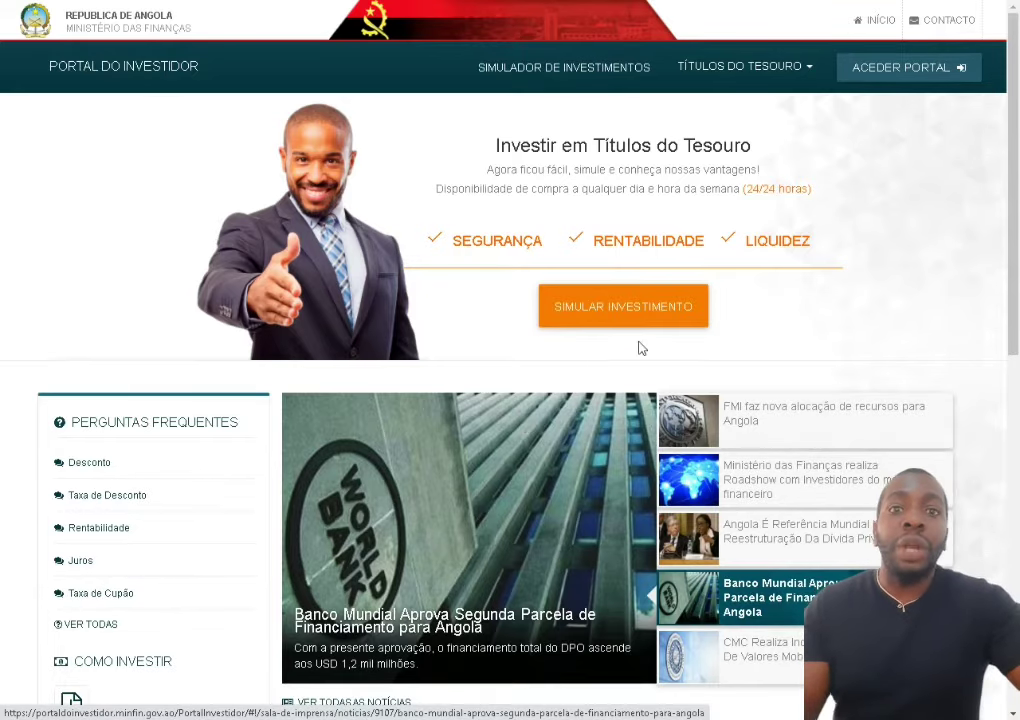
Step: Enter the investment simulation area and open the treasury securities overview to read the BT and OTNR descriptions
click(646, 308)
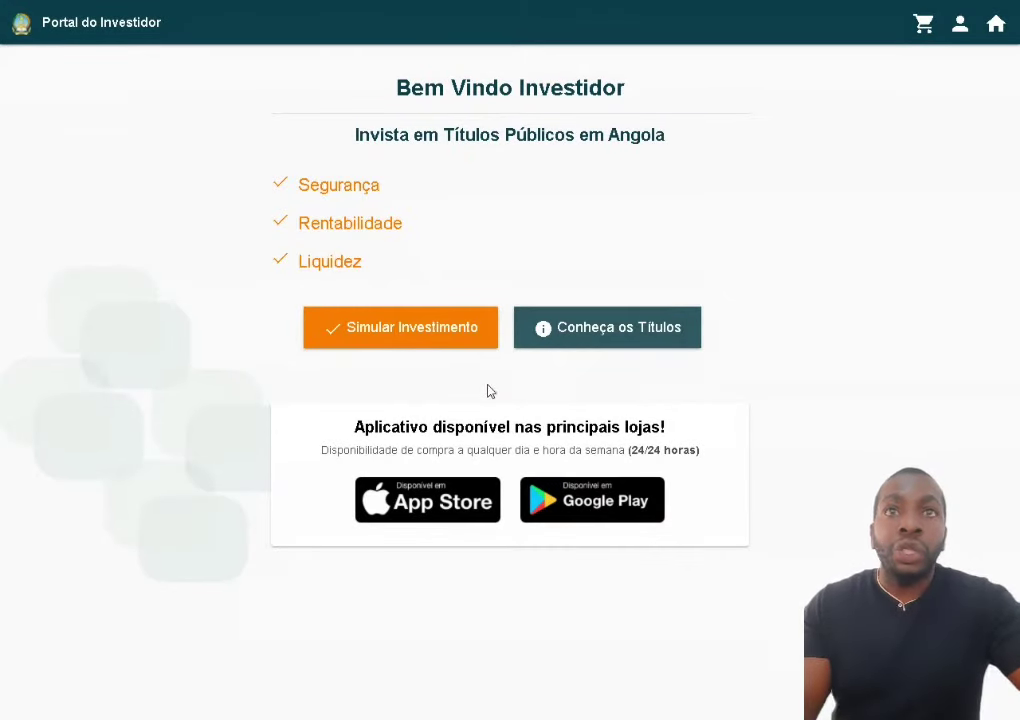
click(622, 330)
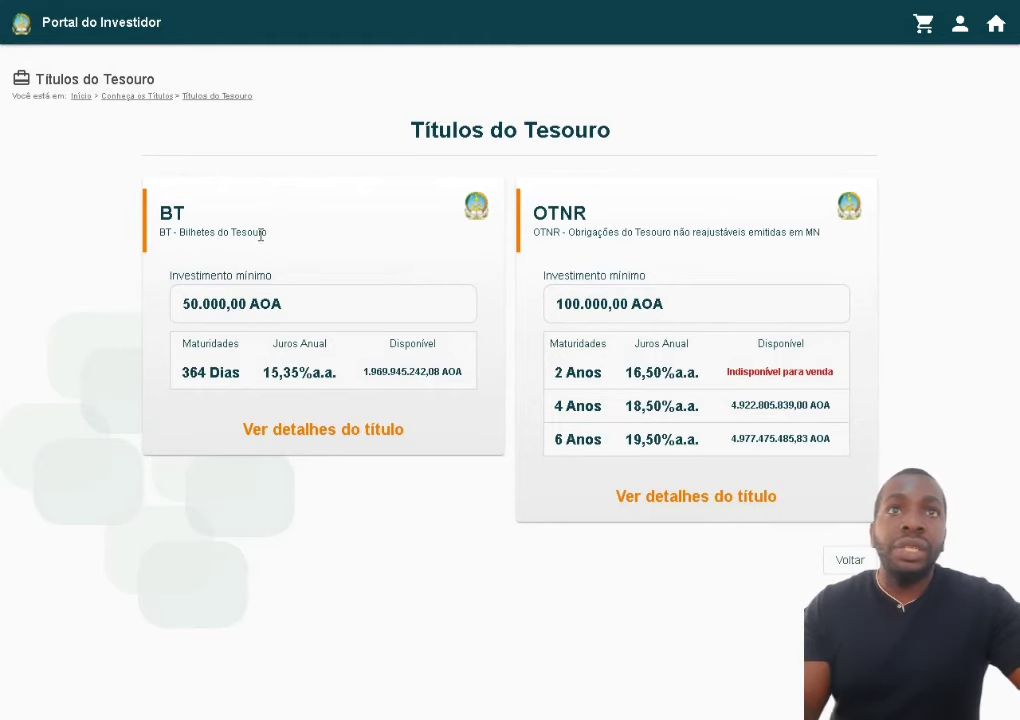
drag(269, 236, 141, 235)
drag(566, 233, 817, 234)
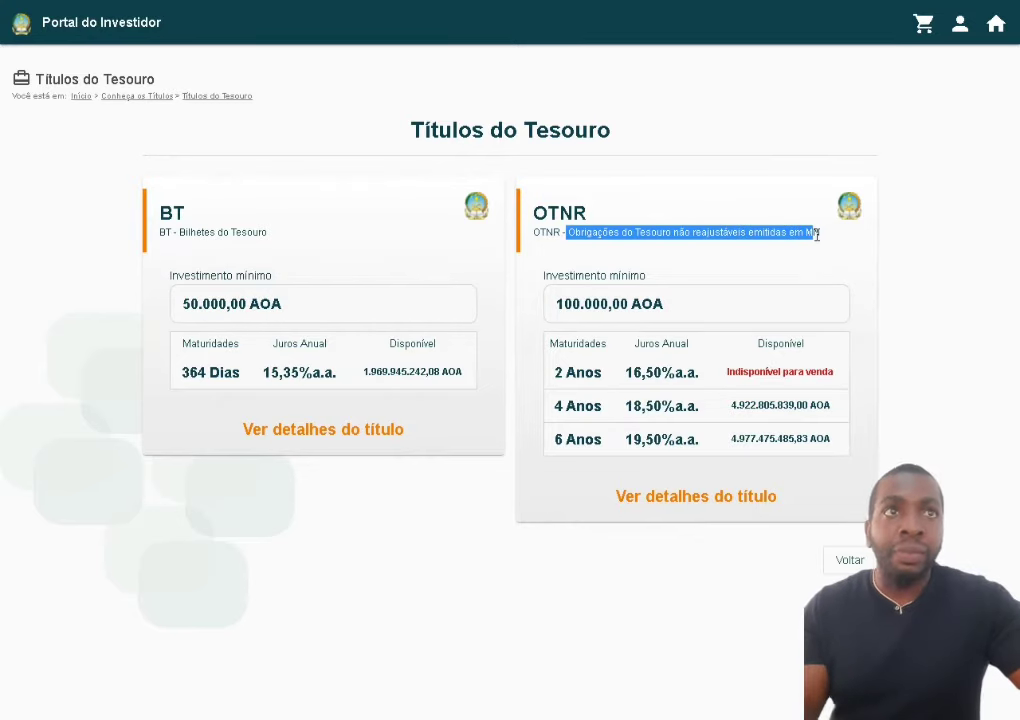
click(1000, 336)
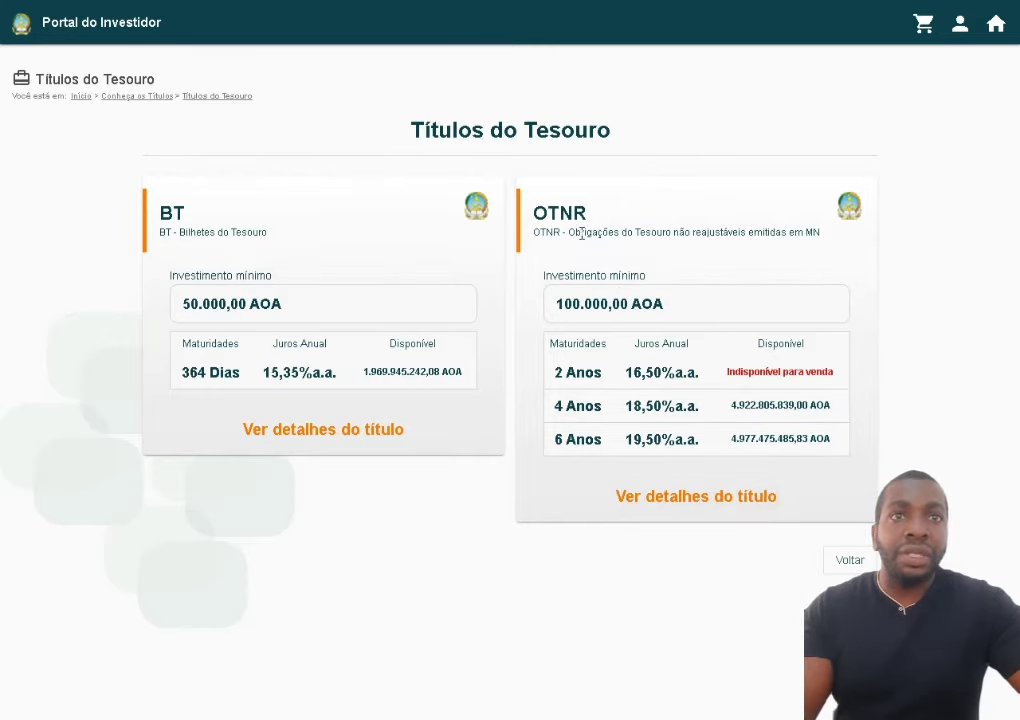
Step: View the OTNR security's details, including technical analysis, basic data and maturities, and return to the investor welcome page
click(674, 500)
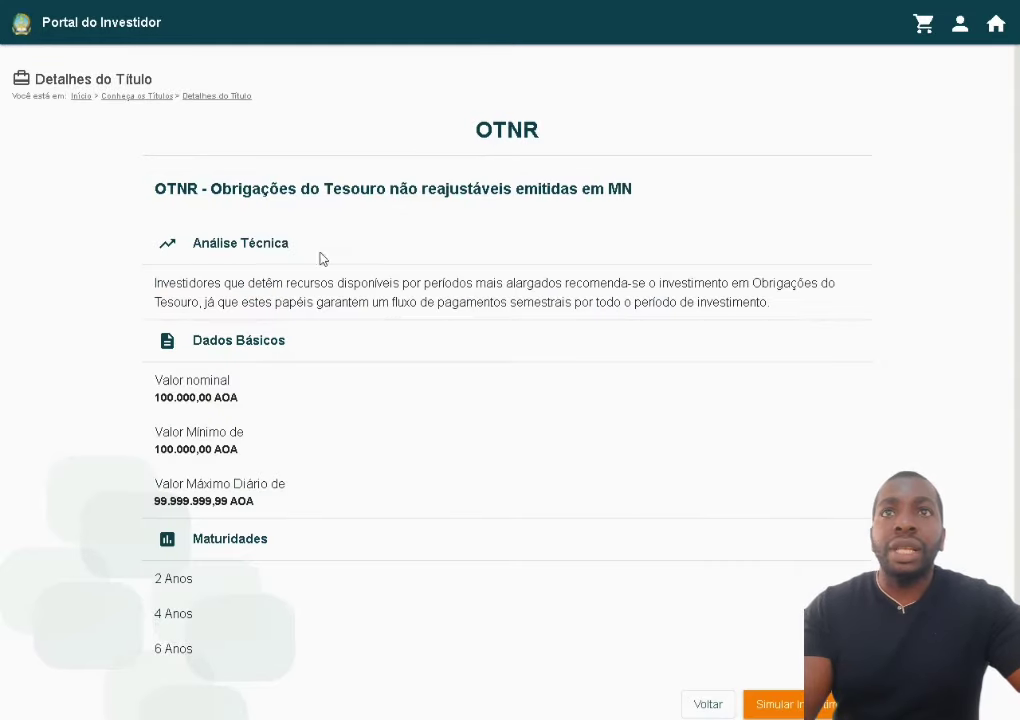
drag(186, 284, 765, 322)
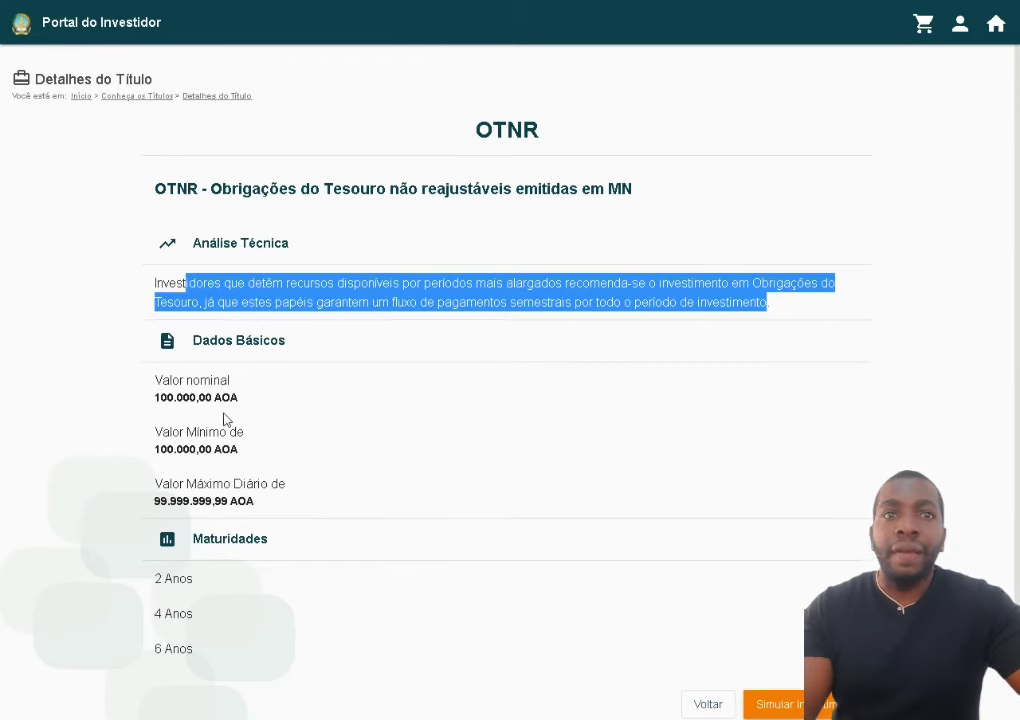
scroll(439, 560, down, 1)
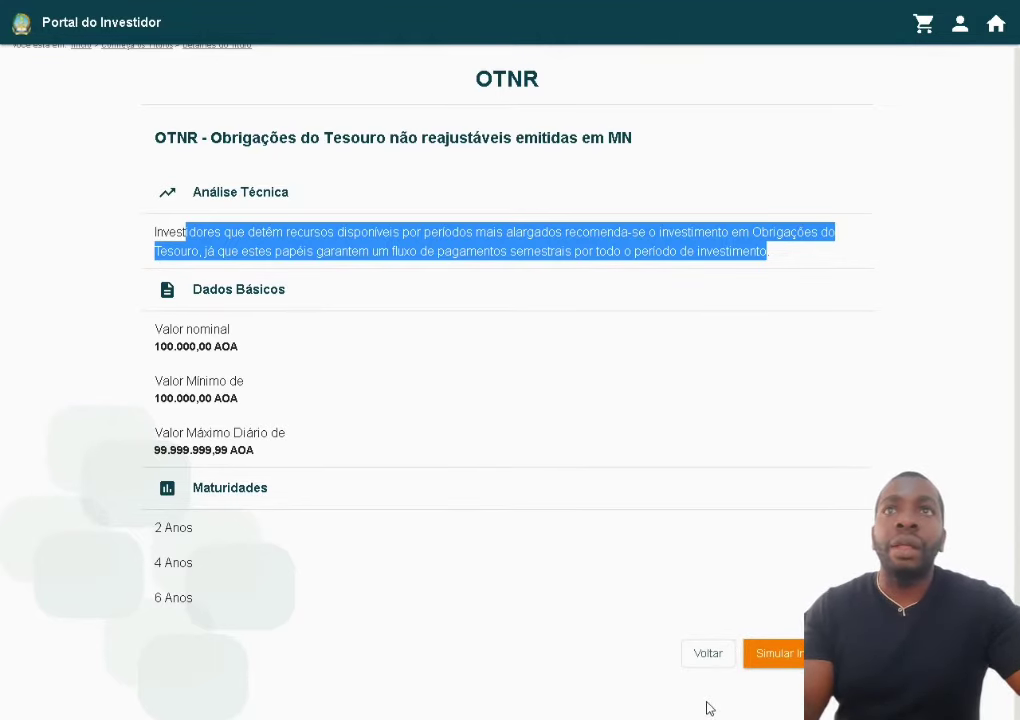
click(708, 654)
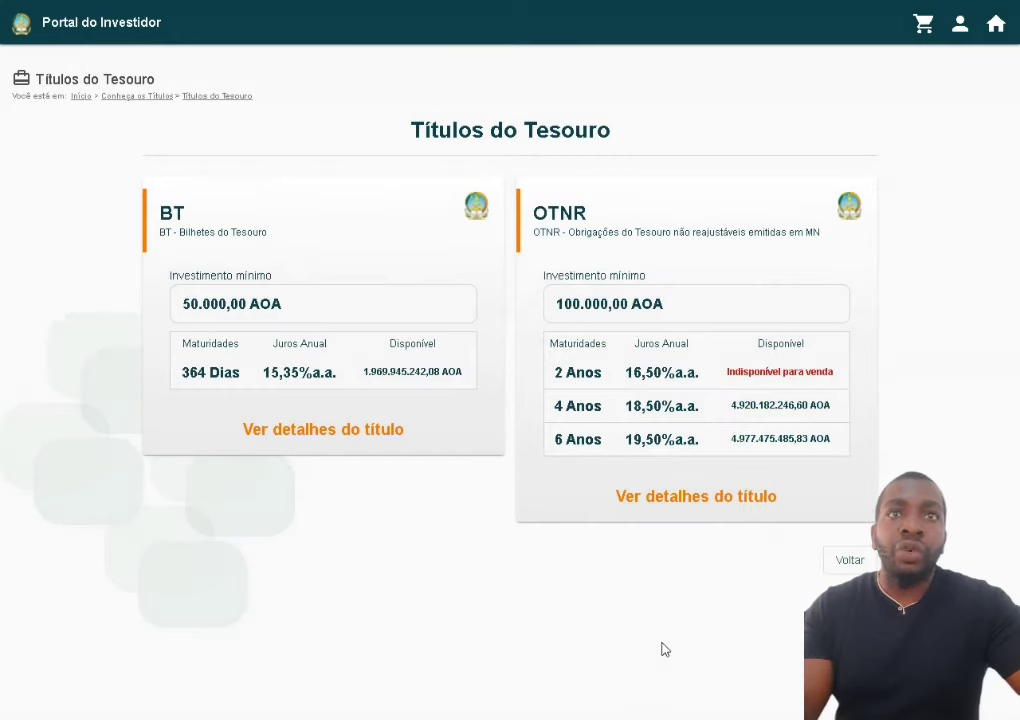
click(877, 567)
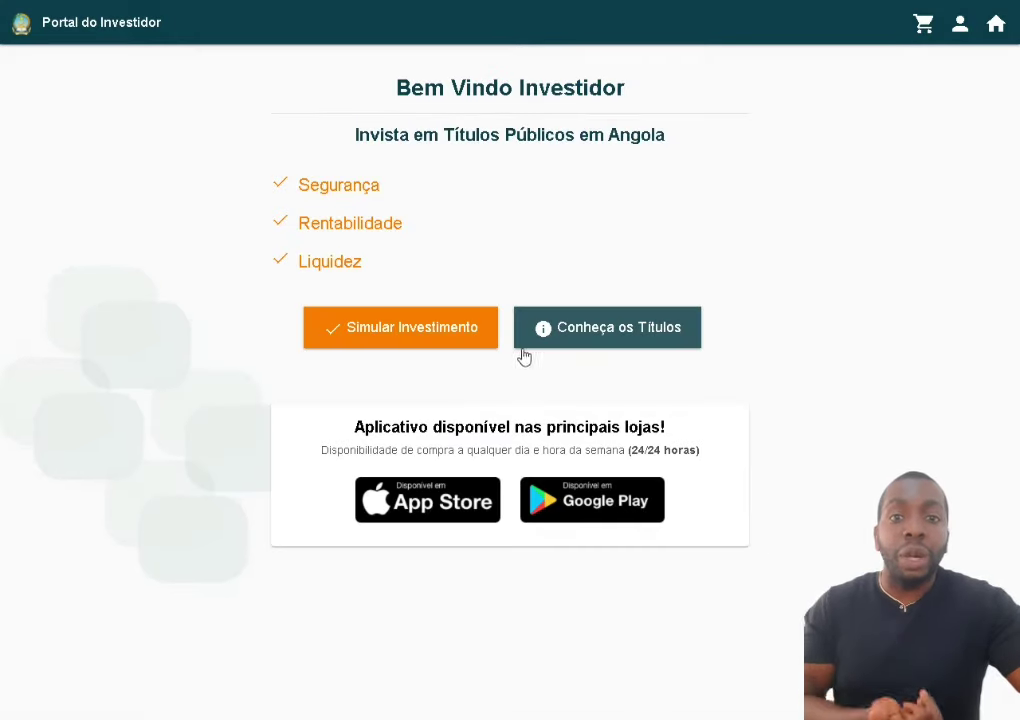
Step: Start an investment simulation for OTNR treasury bonds with 2.000.000,00 AOA as the amount and continue to the term options
click(444, 353)
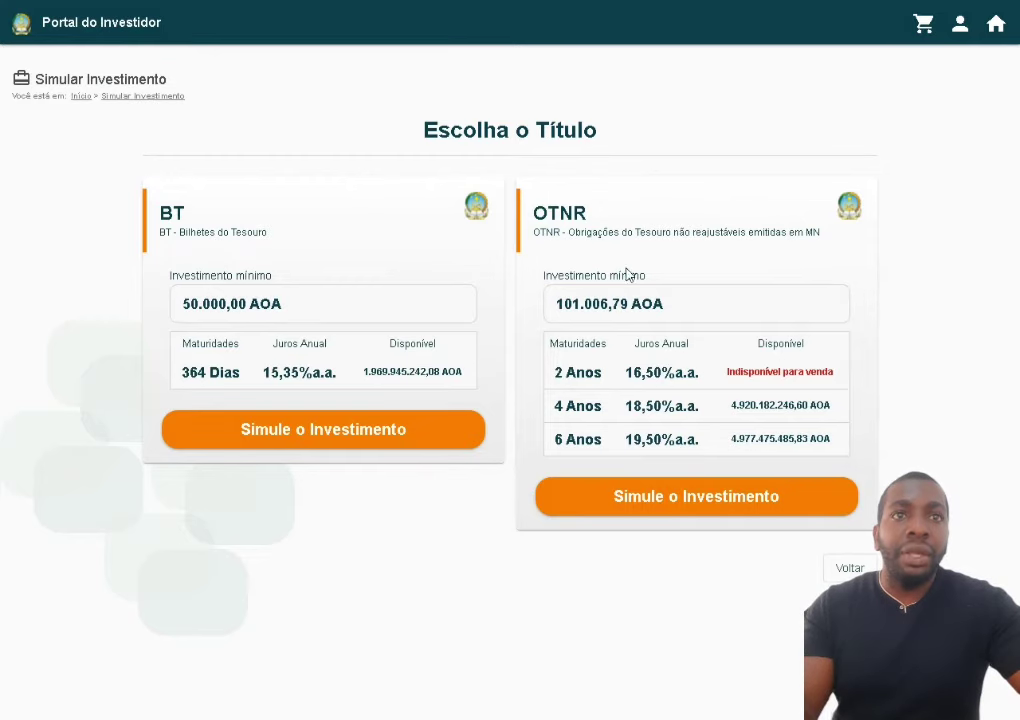
click(699, 507)
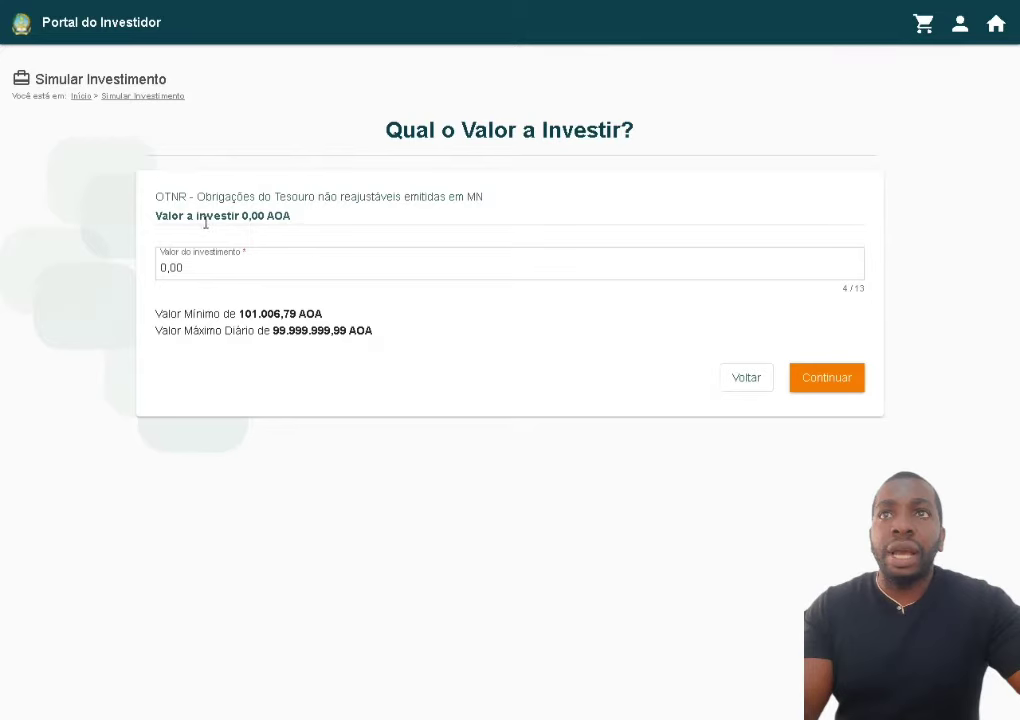
click(211, 265)
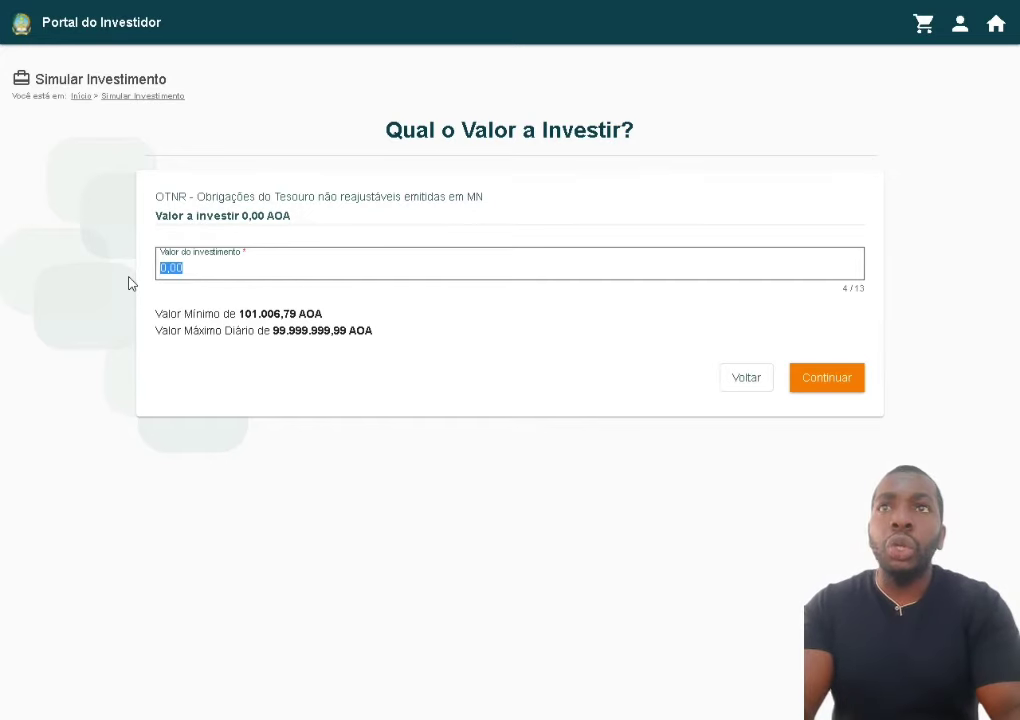
text(2.000.000,0)
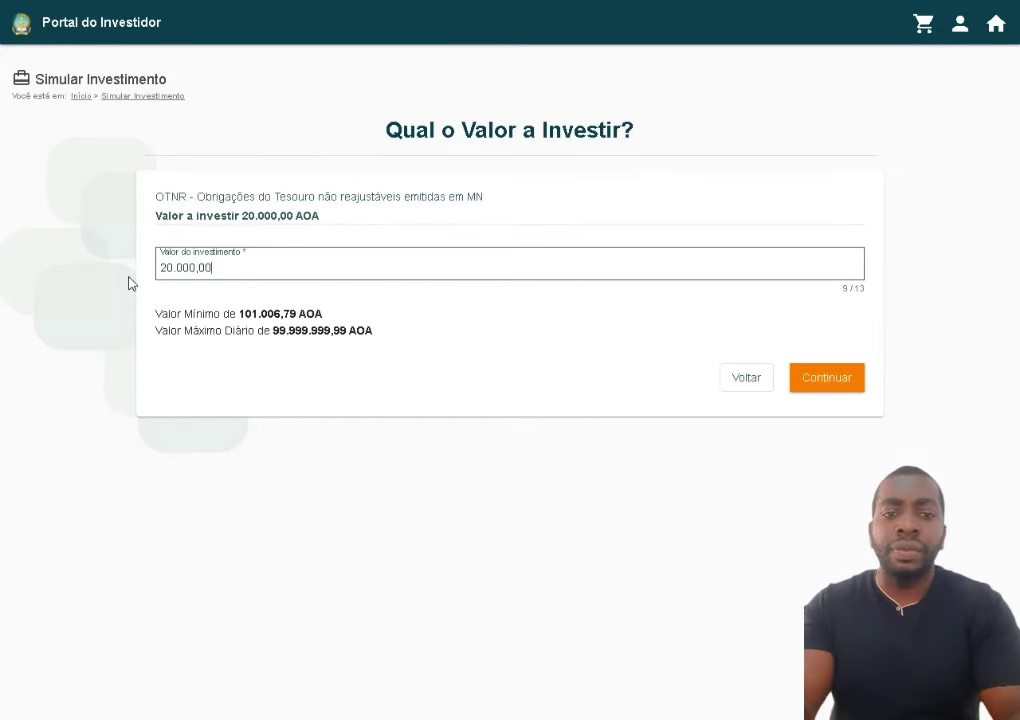
text(0)
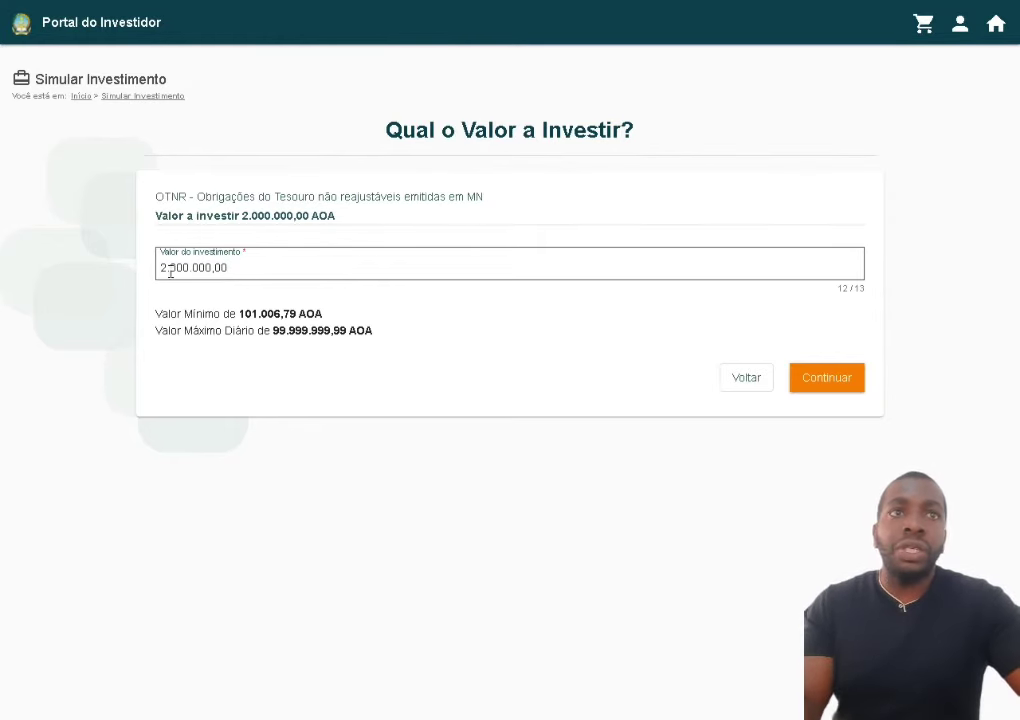
click(825, 379)
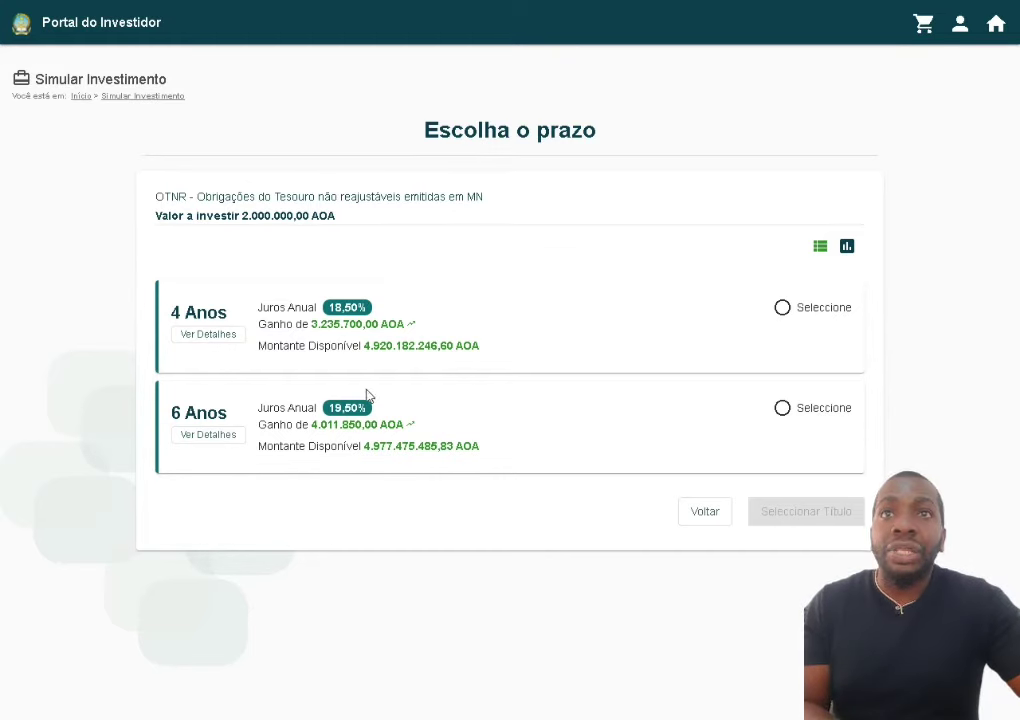
Step: Check the projected gain of the 4 Anos term and select that term for the simulated OTNR bond
drag(311, 325, 364, 322)
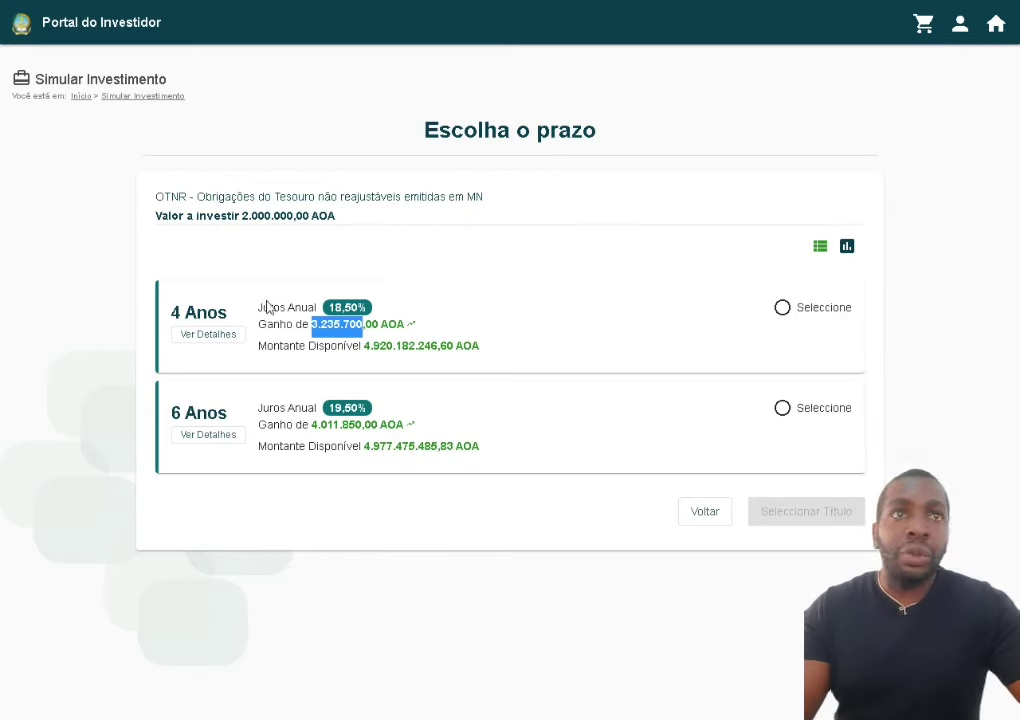
click(781, 309)
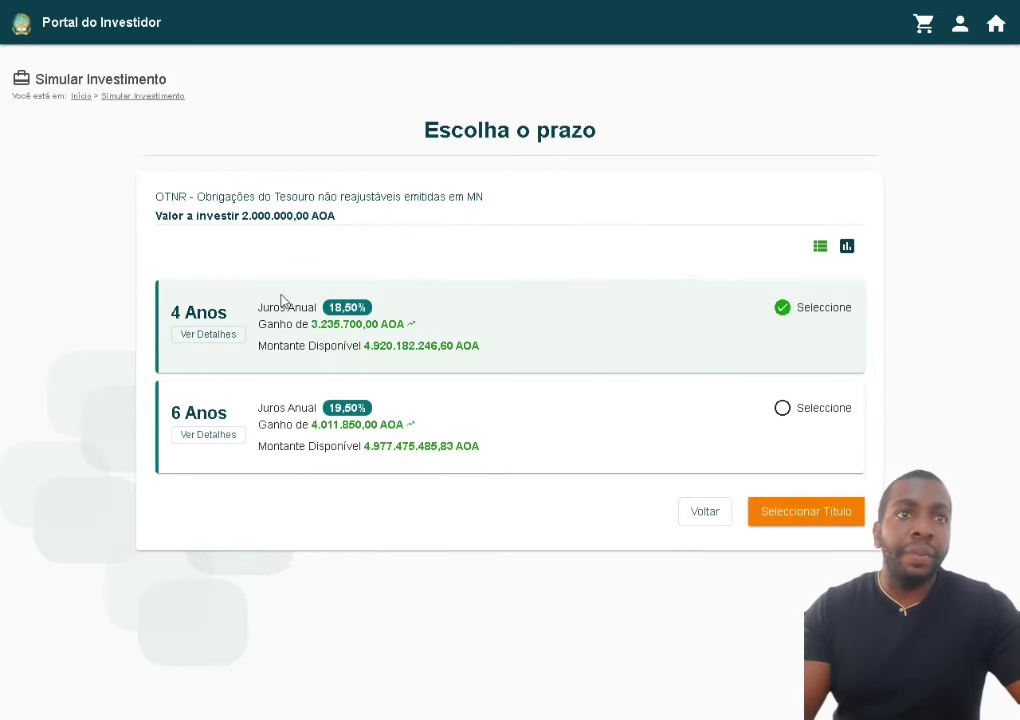
click(812, 516)
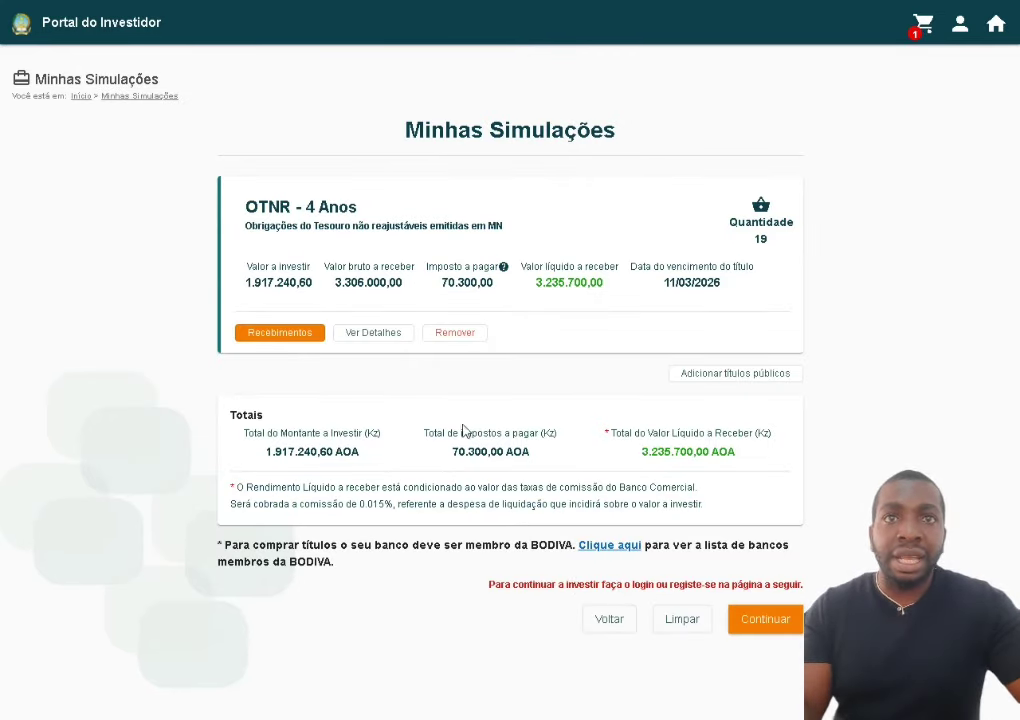
Step: Review the simulation's total taxes, total net value to receive and the bond's maturity date
drag(454, 451, 513, 451)
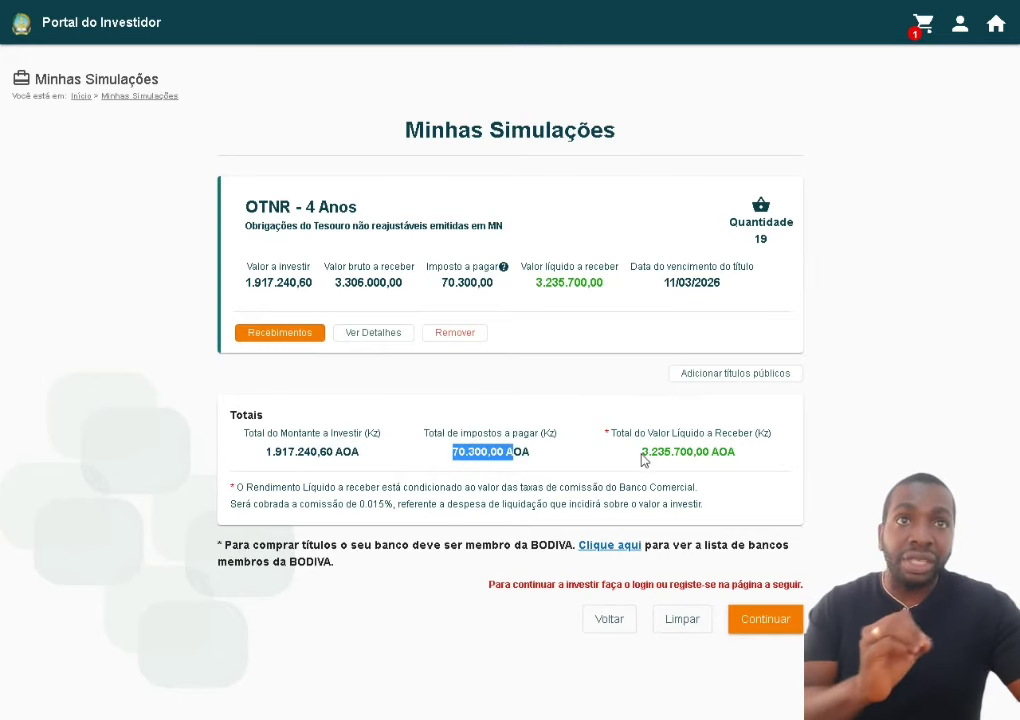
drag(643, 457, 700, 452)
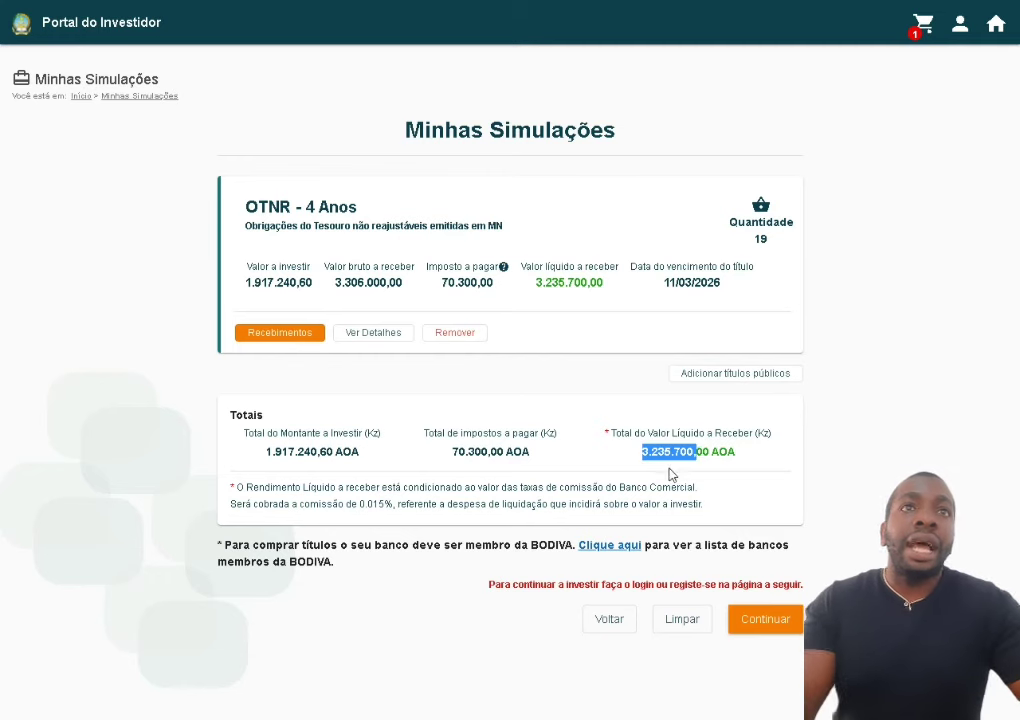
drag(649, 265, 754, 268)
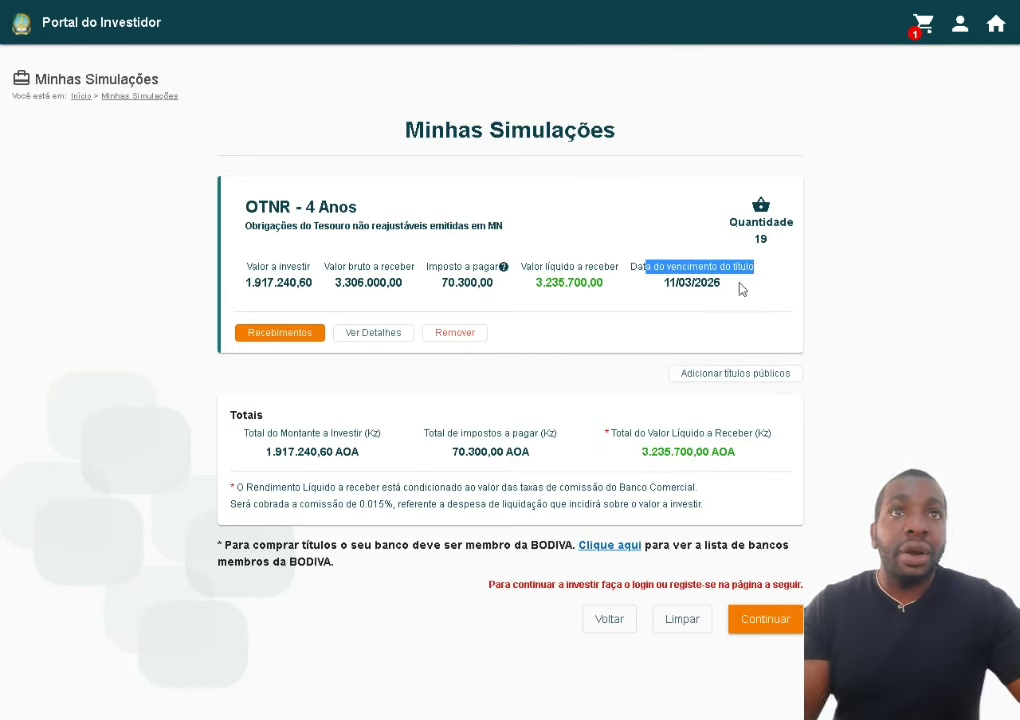
drag(668, 283, 732, 287)
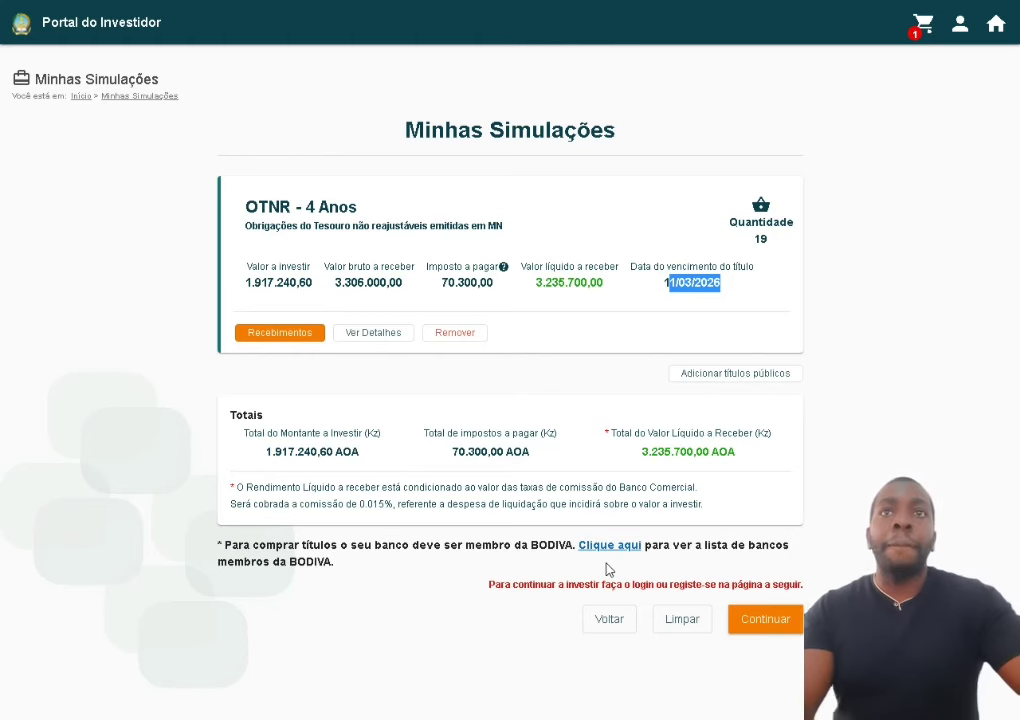
Step: Continue the simulated investment to the login page, sign in with the account password and view the purchase order
click(760, 617)
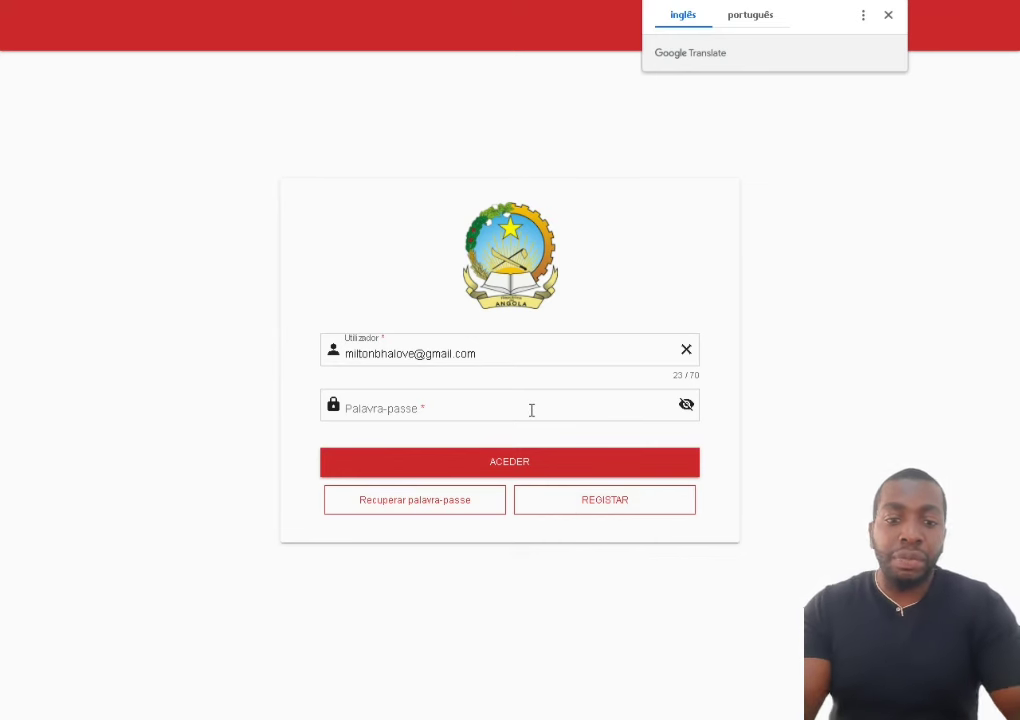
click(532, 410)
text(••••••••)
key(Return)
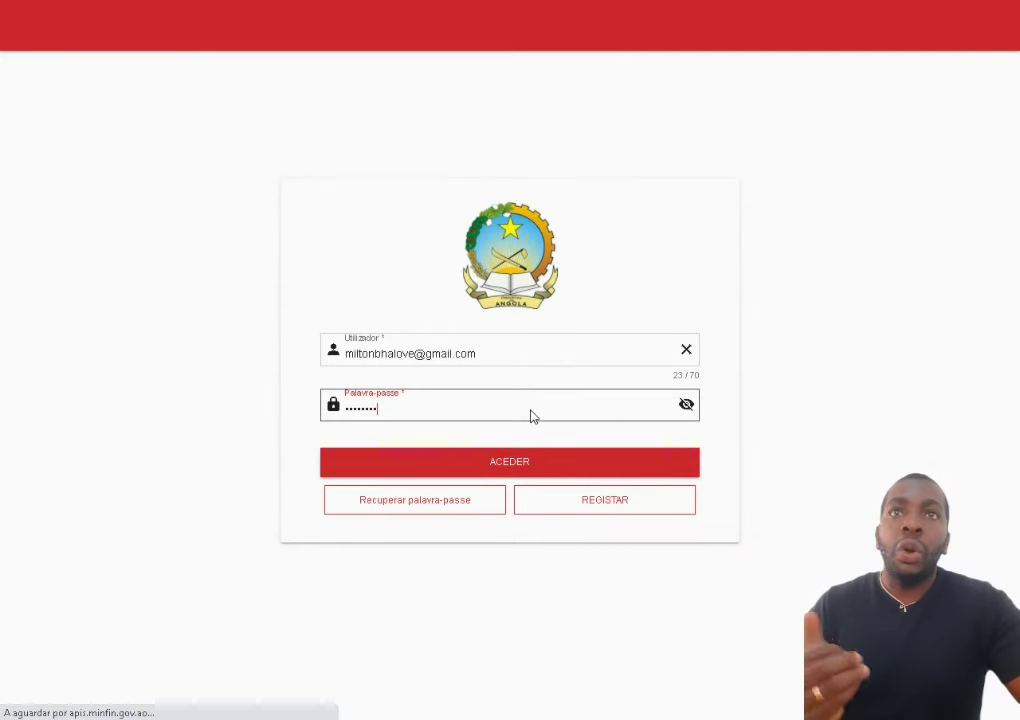
scroll(530, 414, down, 3)
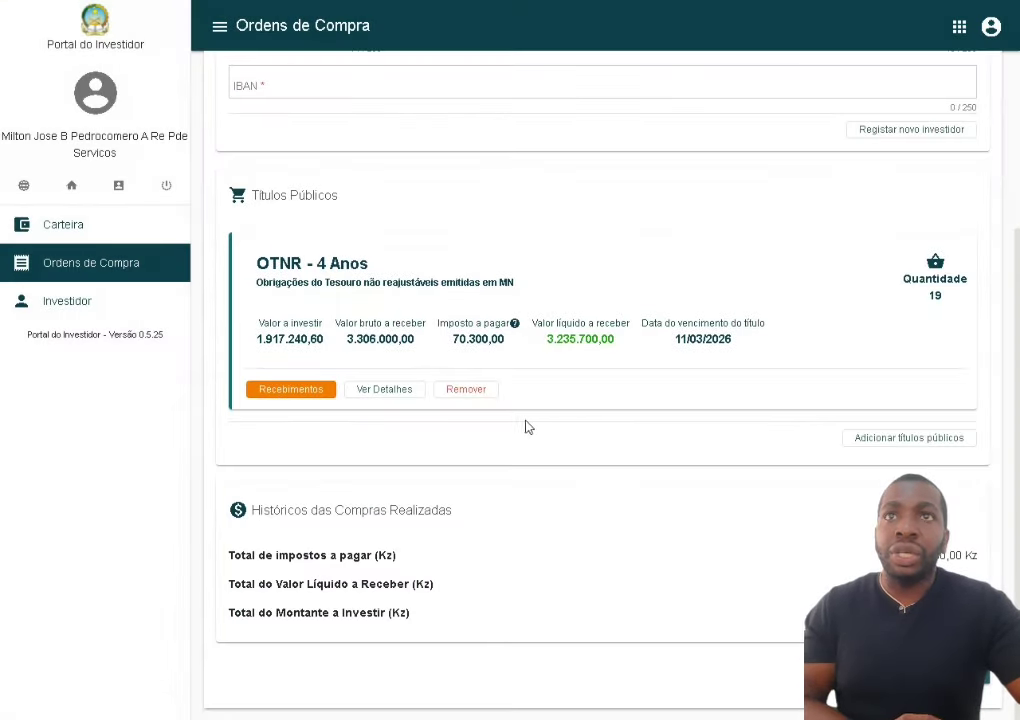